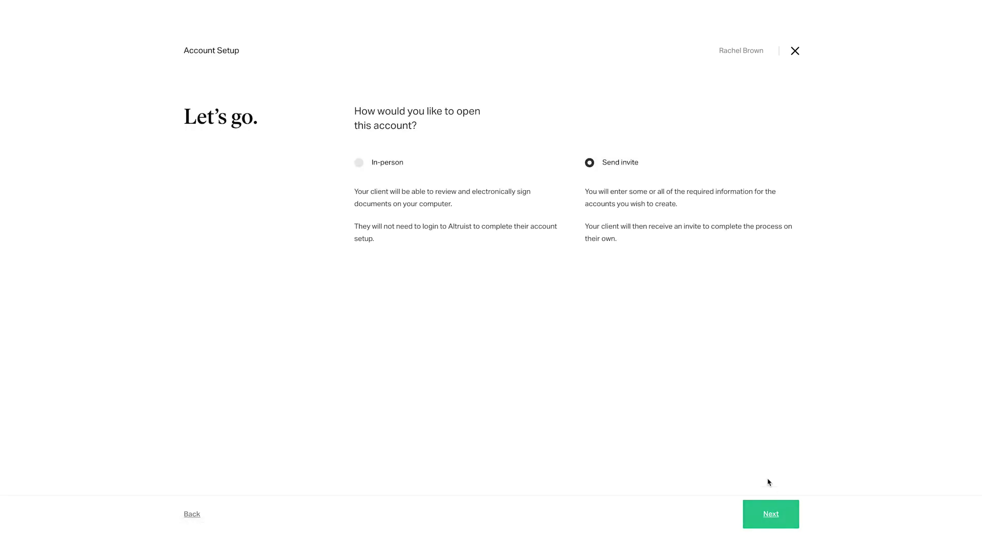
- Start an Individual account and select the existing client as the account holder
{"action": "left_click", "coordinate": [766, 513]}
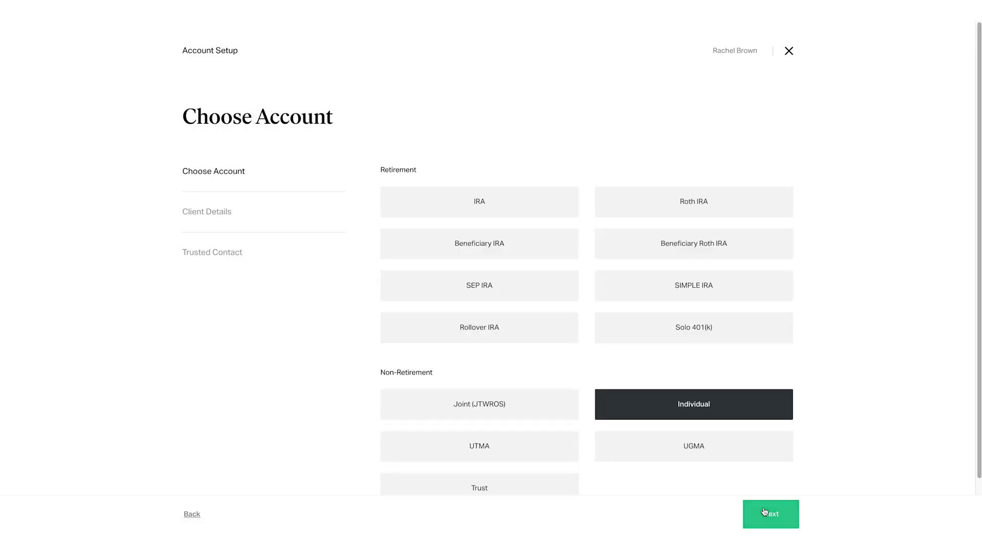
{"action": "left_click", "coordinate": [764, 512]}
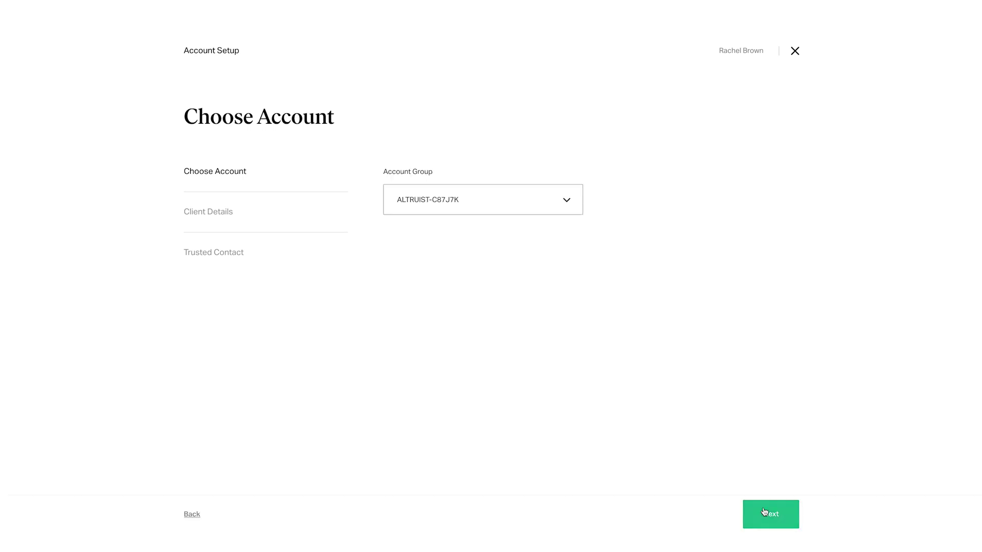
{"action": "left_click", "coordinate": [765, 513]}
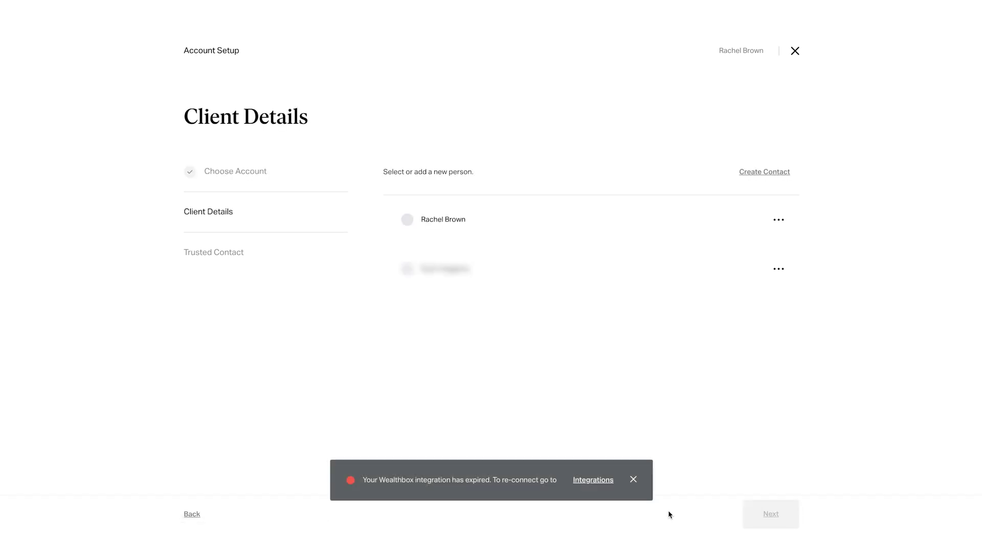
{"action": "left_click", "coordinate": [633, 481]}
{"action": "left_click", "coordinate": [560, 226]}
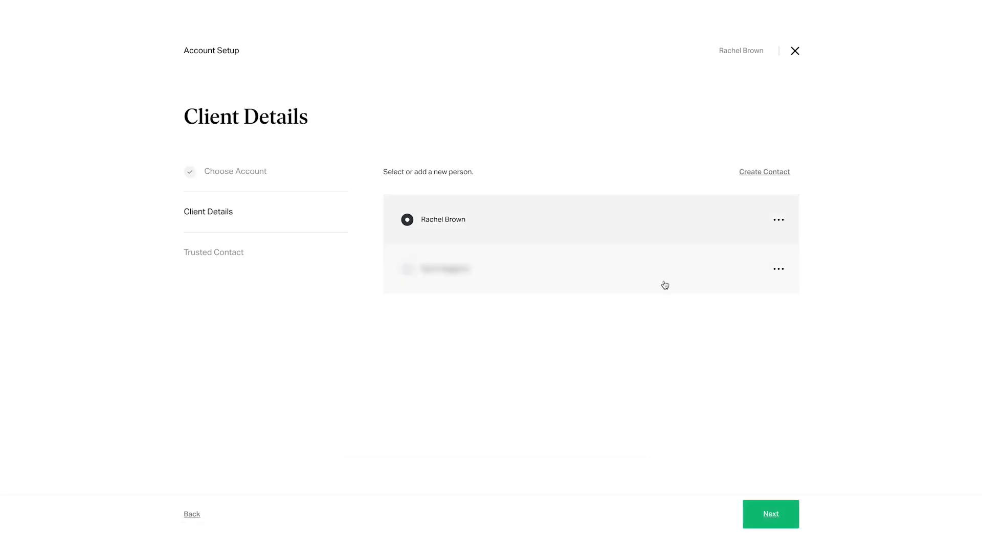
{"action": "left_click", "coordinate": [759, 513]}
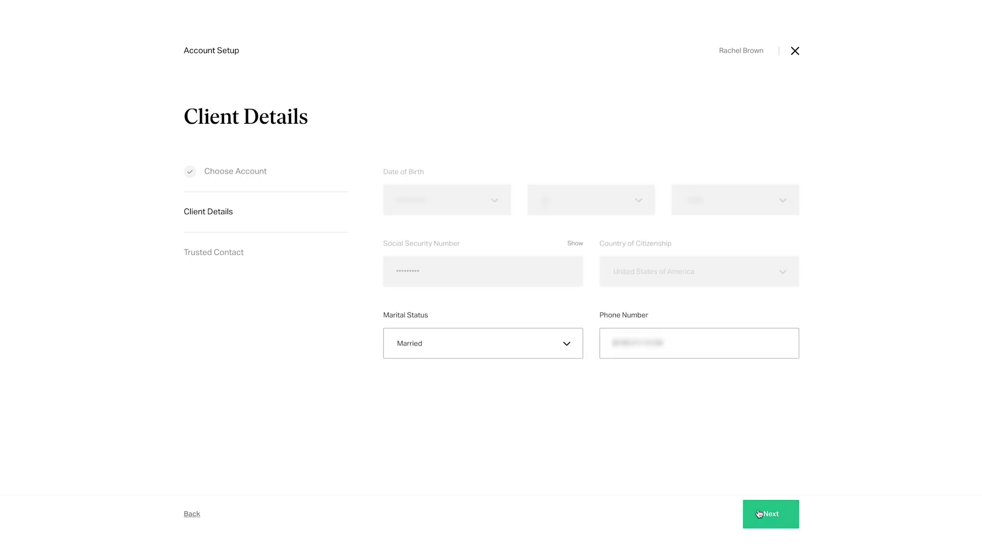
- Pass the details and disclosures, skip beneficiaries and trusted contact, and send the setup invite
{"action": "left_click", "coordinate": [759, 514]}
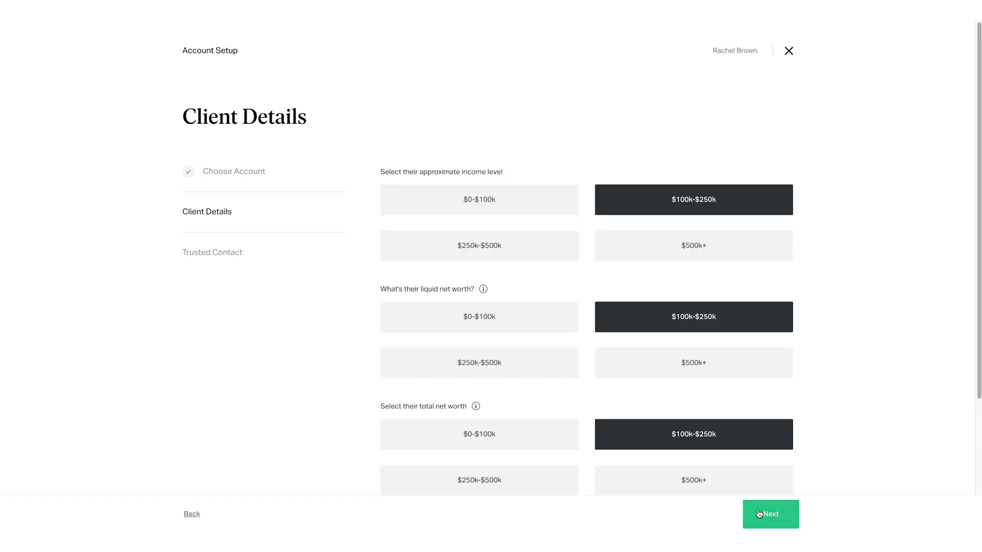
{"action": "left_click", "coordinate": [758, 513]}
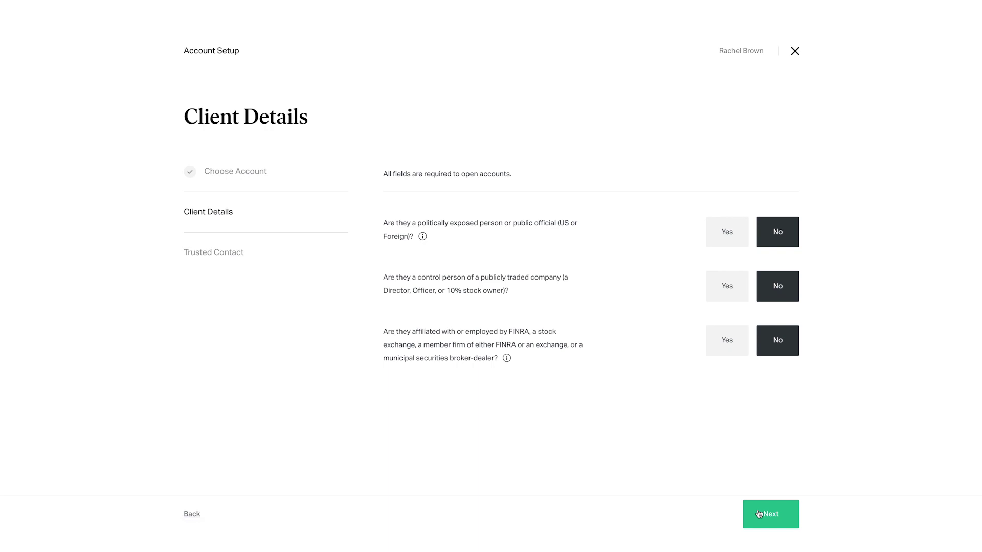
{"action": "left_click", "coordinate": [758, 514]}
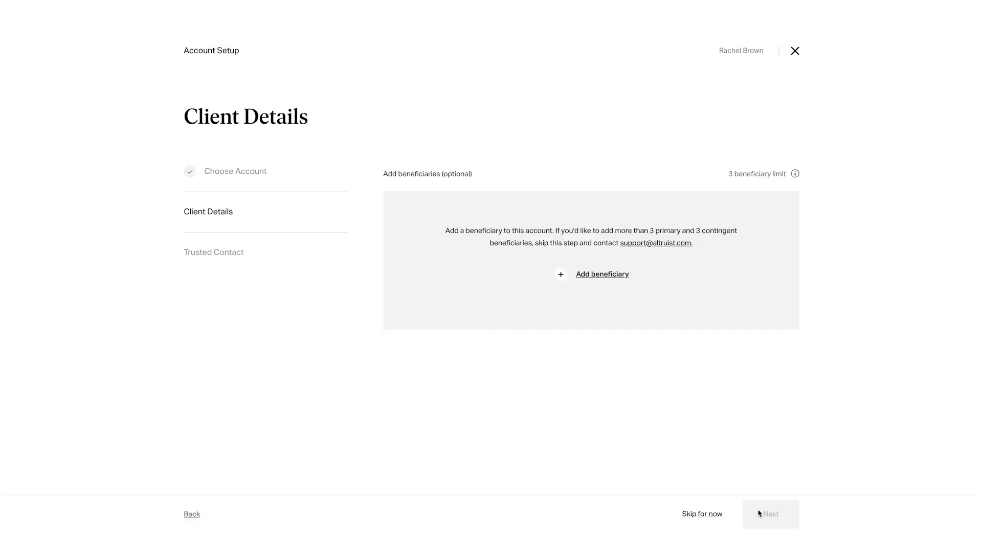
{"action": "left_click", "coordinate": [712, 516]}
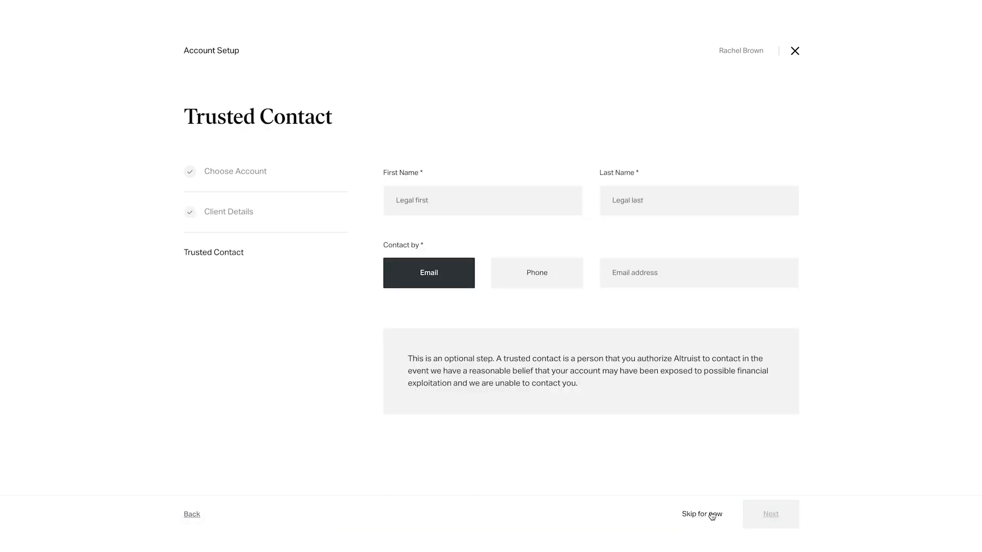
{"action": "left_click", "coordinate": [711, 516]}
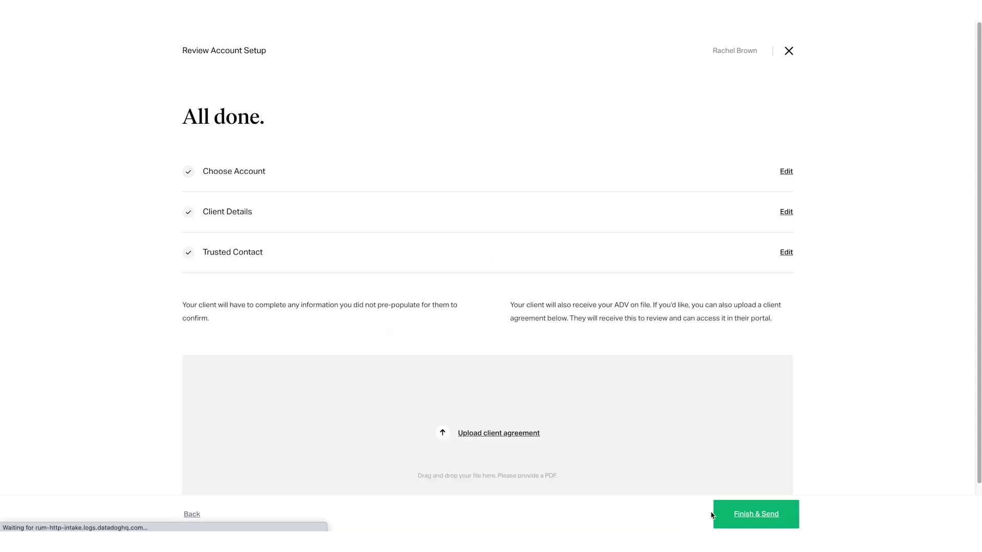
{"action": "left_click", "coordinate": [742, 517]}
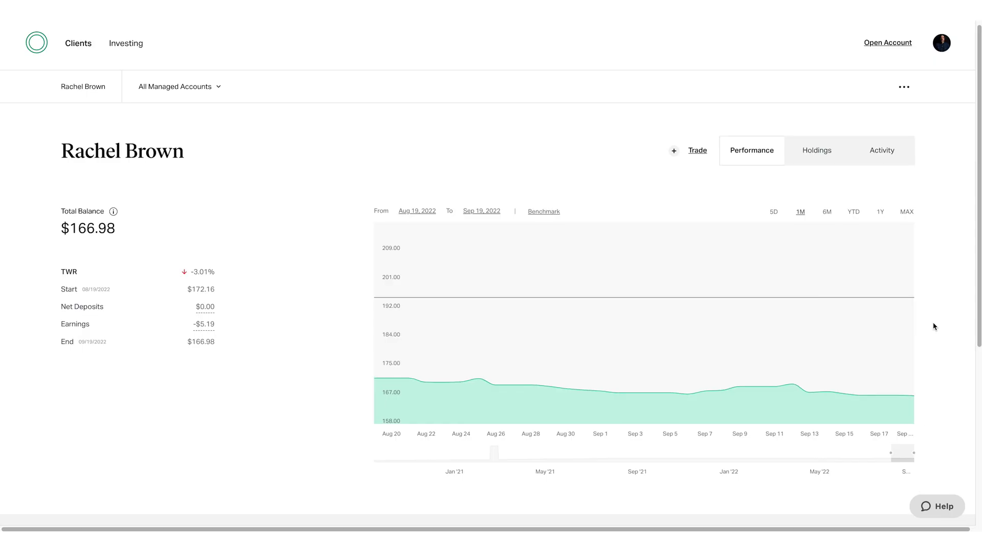
{"action": "scroll", "coordinate": [933, 326], "scroll_direction": "down", "scroll_amount": 1}
{"action": "scroll", "coordinate": [933, 326], "scroll_direction": "down", "scroll_amount": 3}
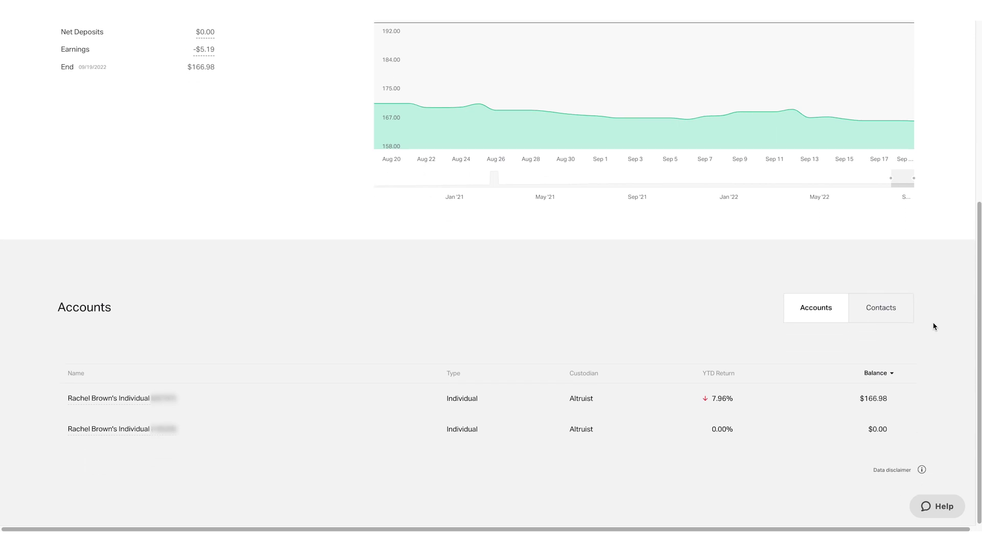
- Enter a full ACAT transfer into the Individual account with source institution and account number, then review it
{"action": "left_click", "coordinate": [709, 438]}
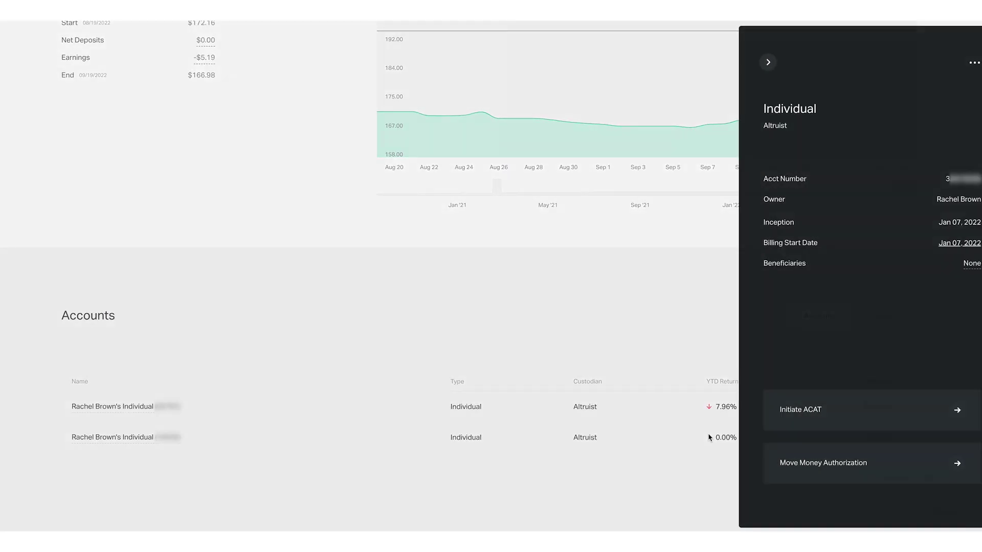
{"action": "left_click", "coordinate": [828, 420]}
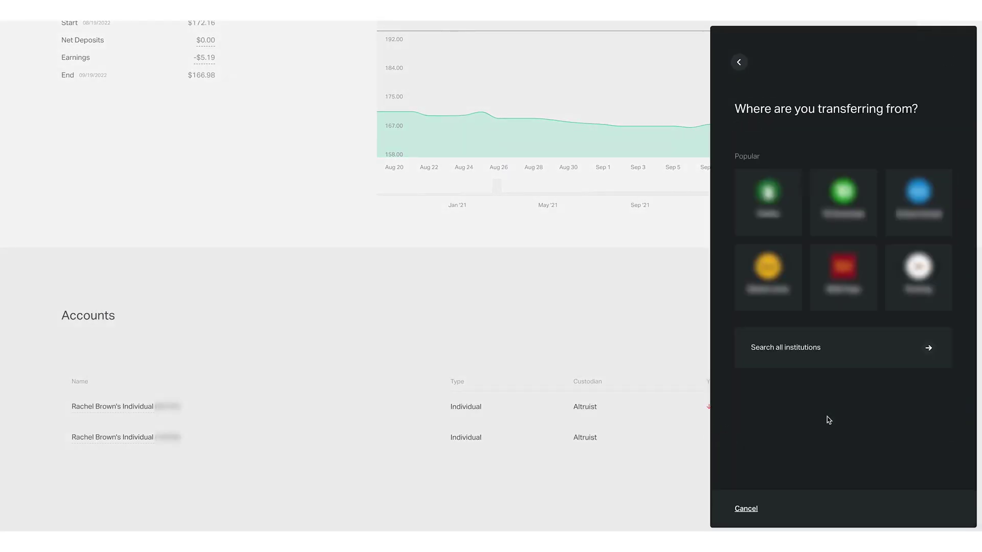
{"action": "left_click", "coordinate": [777, 213]}
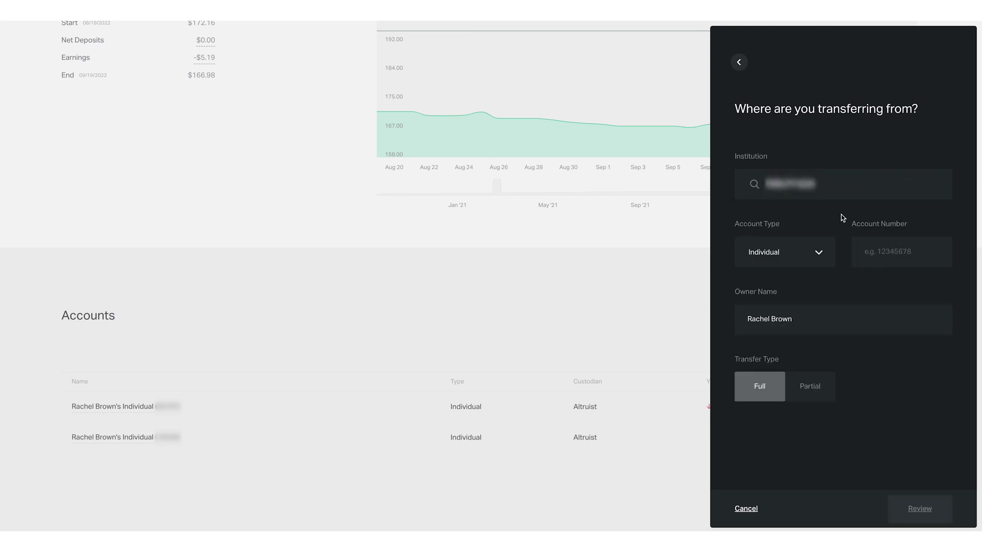
{"action": "left_click", "coordinate": [894, 252]}
{"action": "type", "text": "1"}
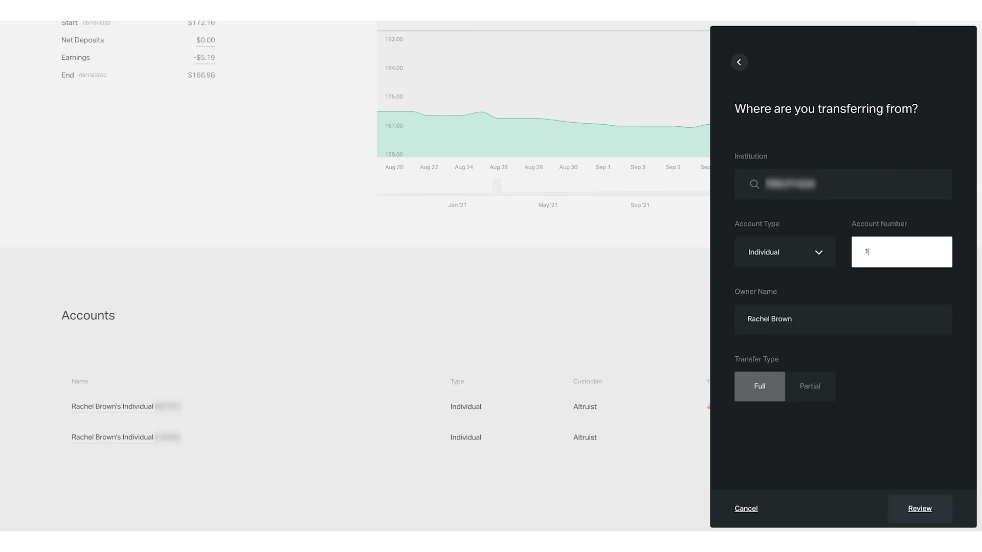
{"action": "left_click", "coordinate": [925, 504]}
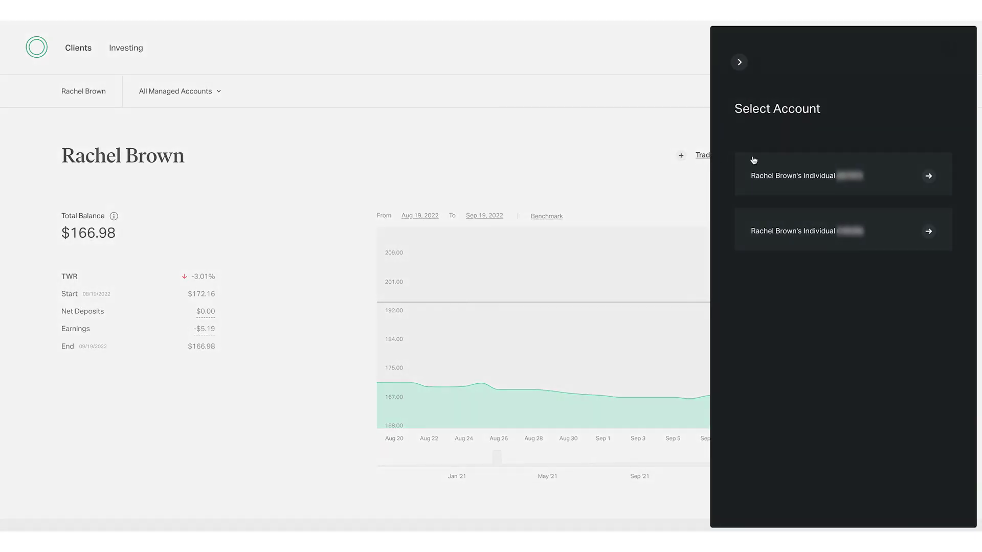
- Enter a $10 market buy (about 0.065 shares) in the first Individual account and review it
{"action": "left_click", "coordinate": [888, 170]}
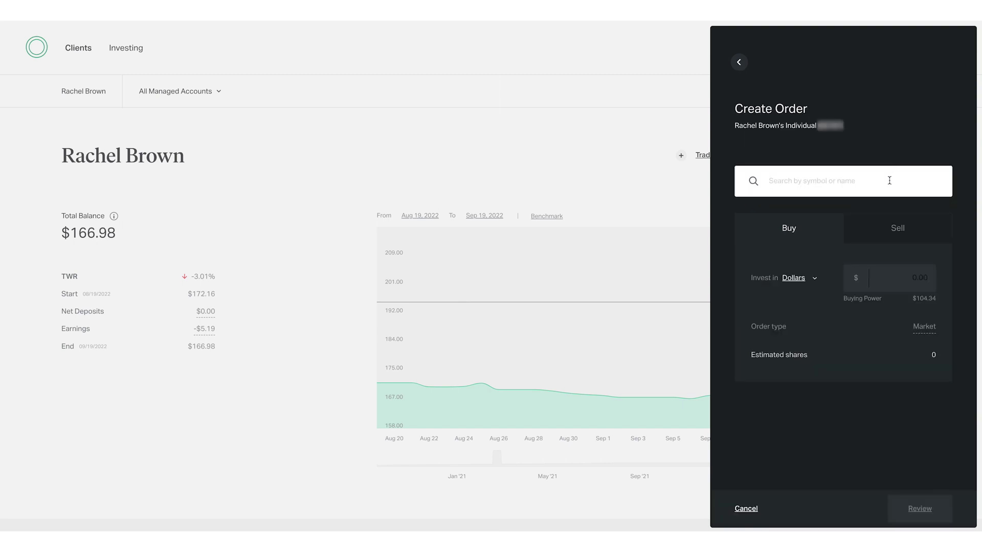
{"action": "type", "text": "AAPL"}
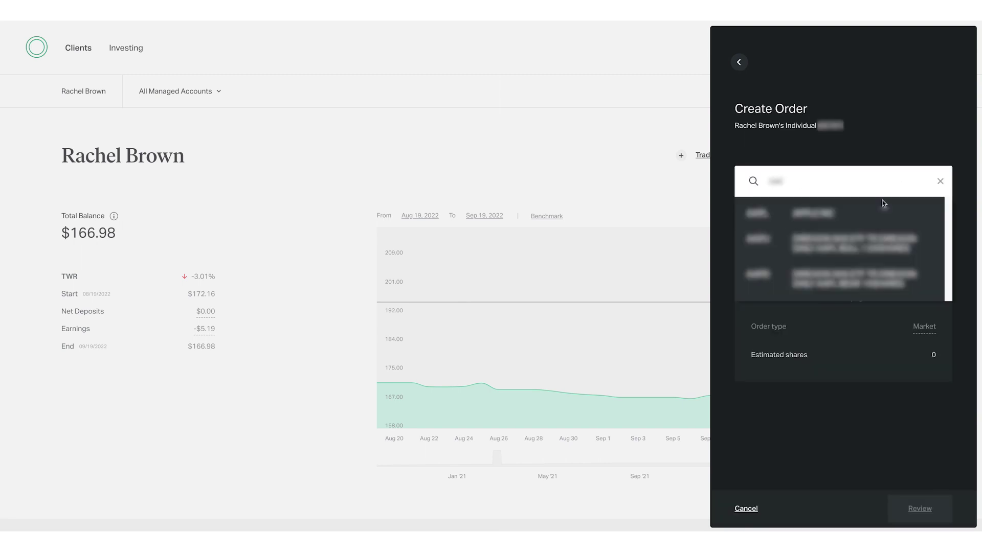
{"action": "left_click", "coordinate": [880, 214]}
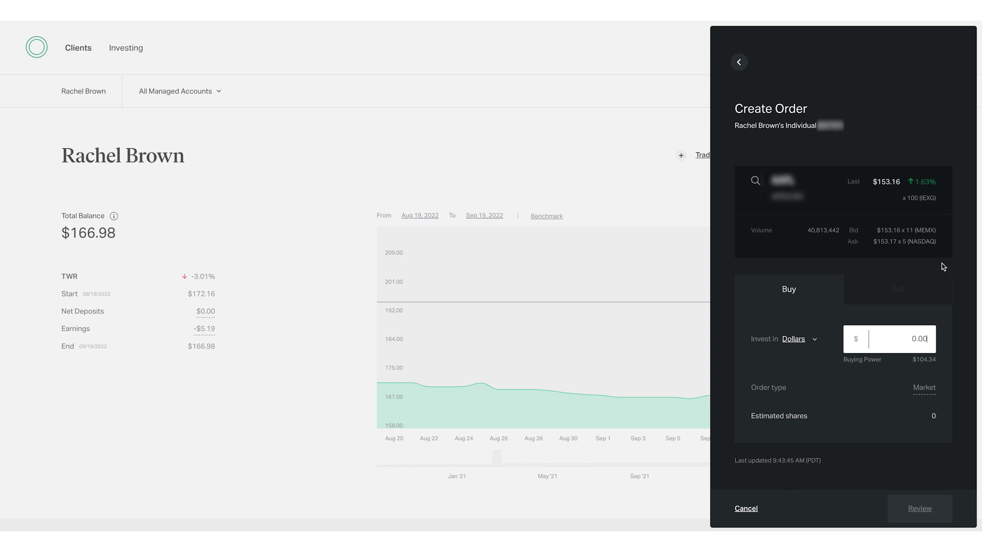
{"action": "type", "text": "1"}
{"action": "left_click", "coordinate": [934, 468]}
{"action": "left_click", "coordinate": [925, 509]}
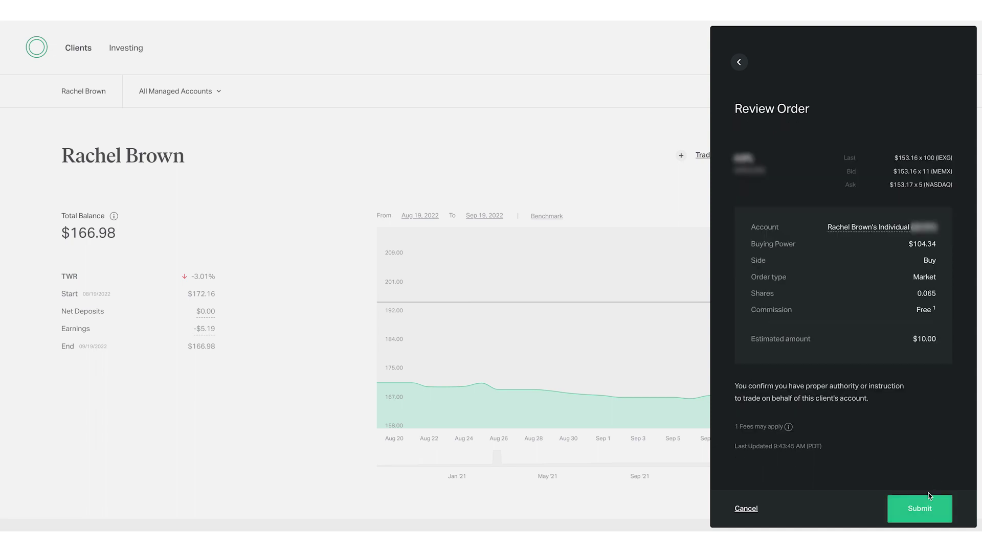
{"action": "scroll", "coordinate": [801, 316], "scroll_direction": "down", "scroll_amount": 2}
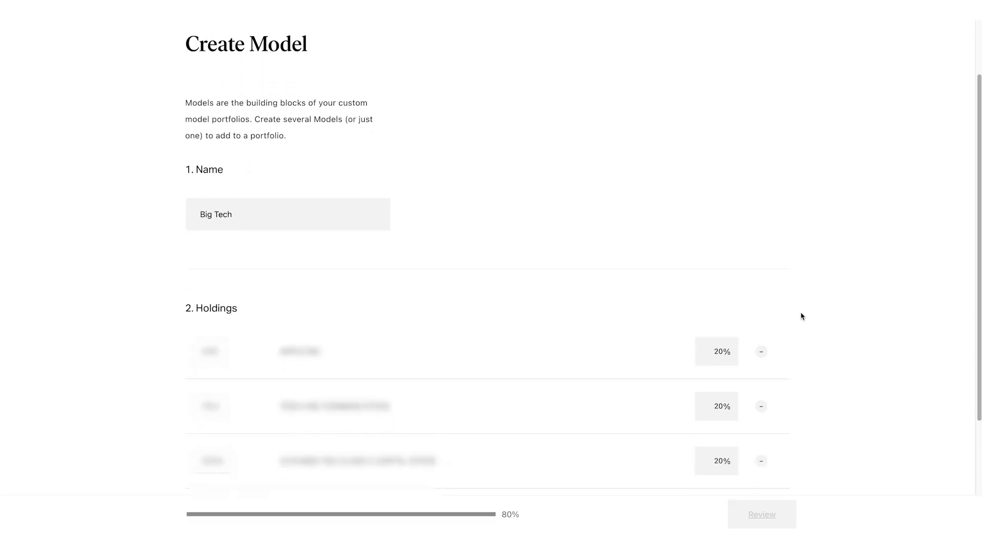
{"action": "scroll", "coordinate": [802, 316], "scroll_direction": "down", "scroll_amount": 3}
{"action": "scroll", "coordinate": [802, 317], "scroll_direction": "down", "scroll_amount": 2}
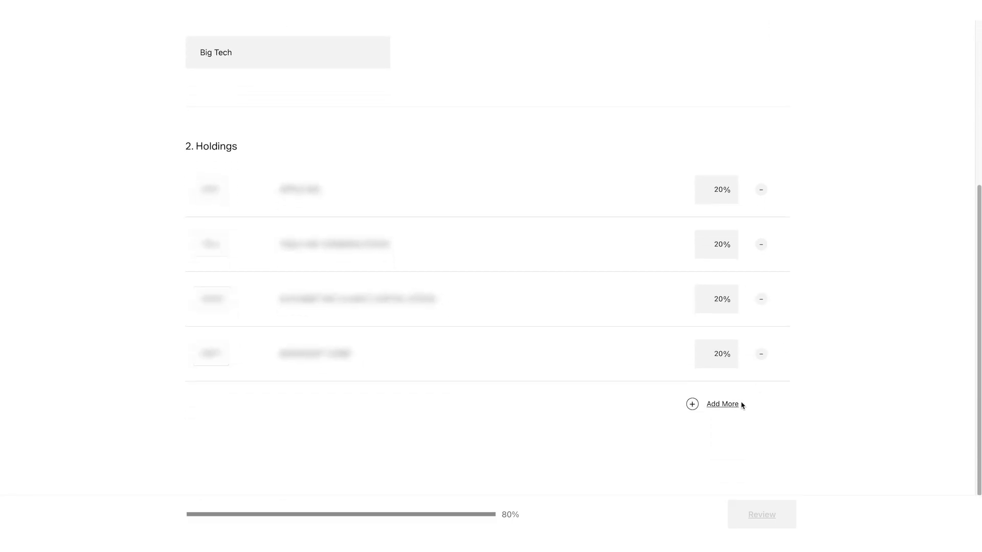
- Add the fifth Big Tech holding from the search results, giving five at 20%, and review
{"action": "left_click", "coordinate": [725, 404]}
{"action": "type", "text": "GEIS"}
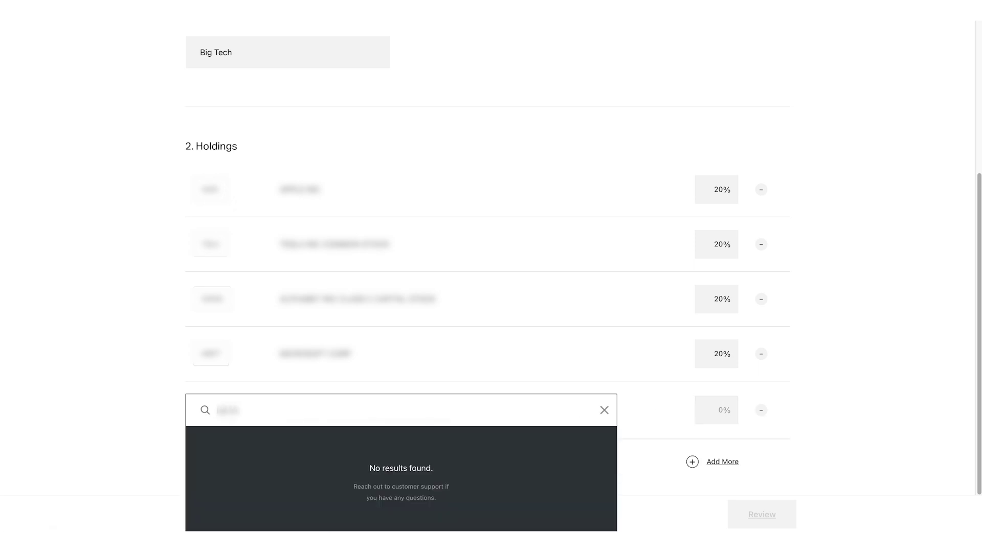
{"action": "left_click", "coordinate": [560, 451]}
{"action": "left_click", "coordinate": [729, 419]}
{"action": "type", "text": "20"}
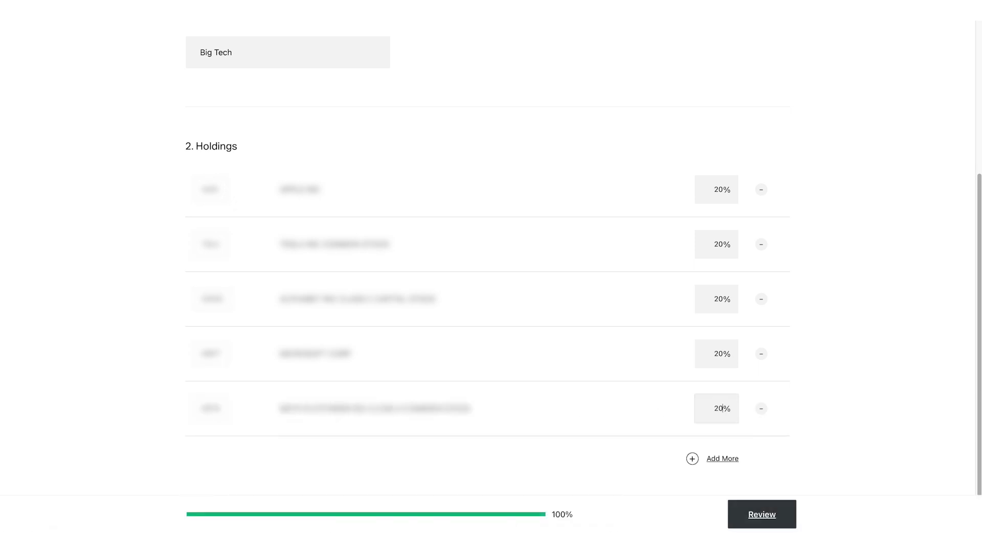
{"action": "left_click", "coordinate": [781, 515]}
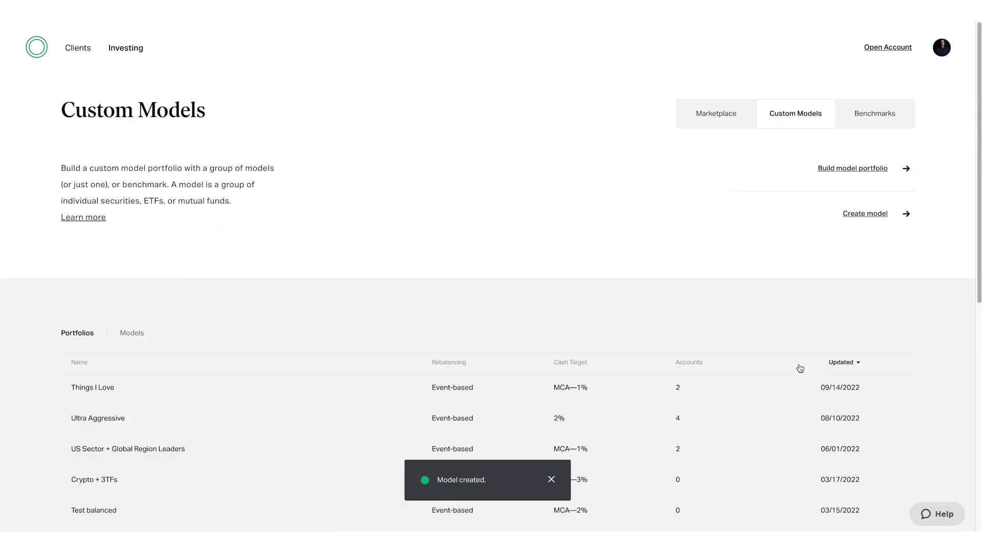
- Begin the Big Tech Demo model portfolio with separately managed cash and select the invest cash threshold
{"action": "left_click", "coordinate": [848, 167]}
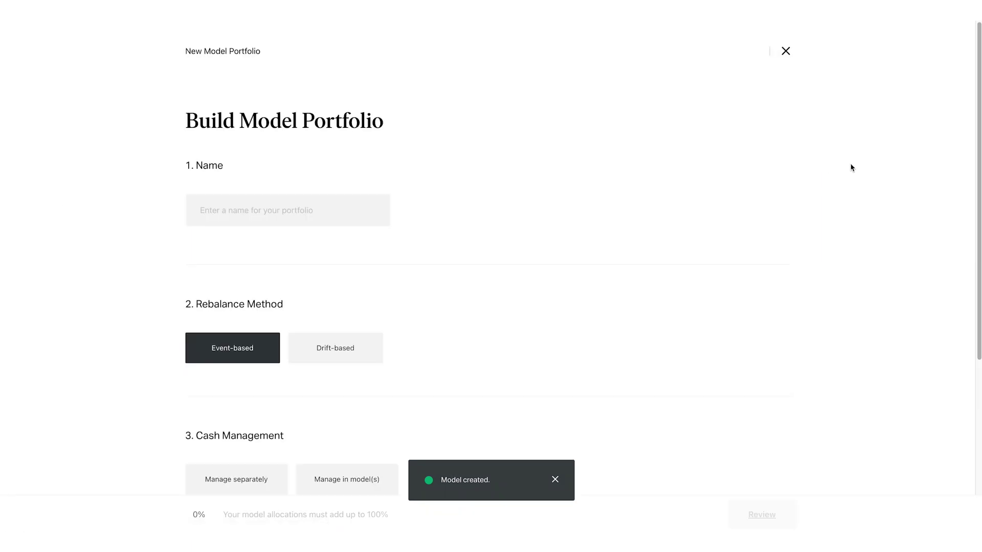
{"action": "type", "text": "Big Tech Demo"}
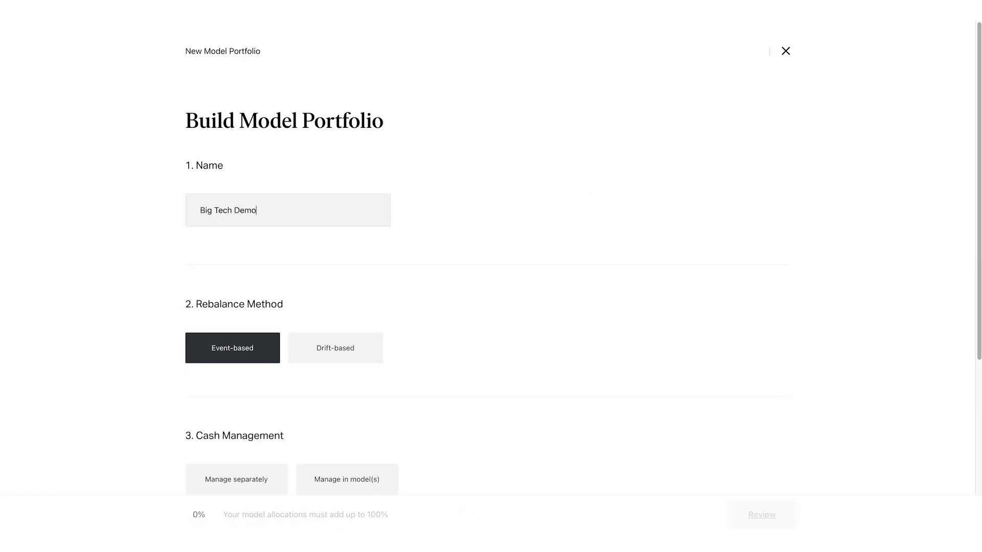
{"action": "scroll", "coordinate": [544, 285], "scroll_direction": "down", "scroll_amount": 5}
{"action": "left_click", "coordinate": [261, 250]}
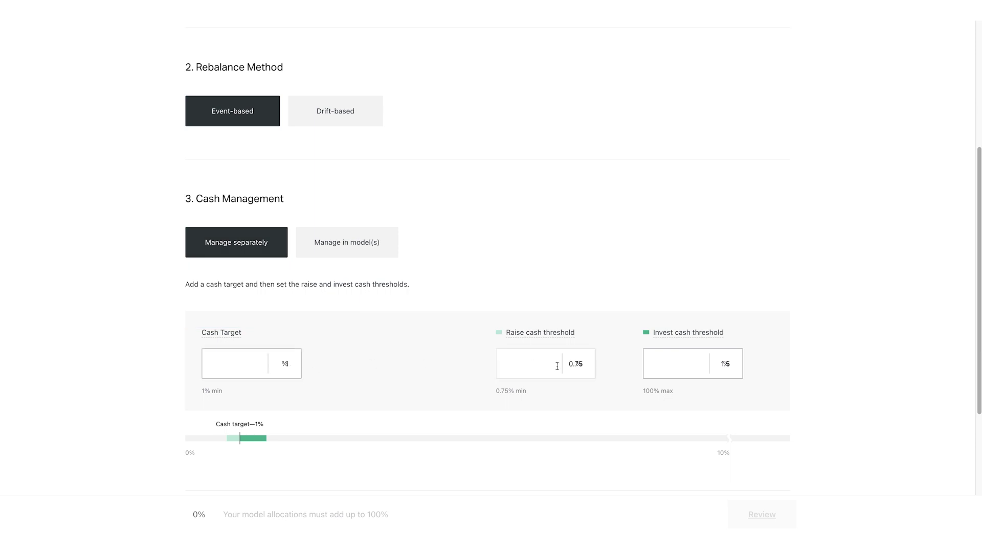
{"action": "left_click", "coordinate": [726, 363]}
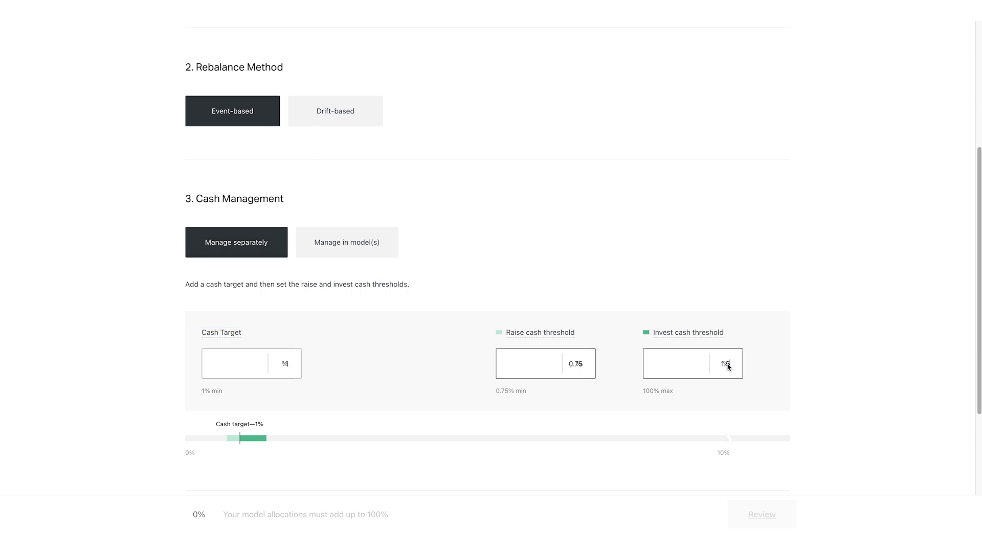
{"action": "scroll", "coordinate": [856, 301], "scroll_direction": "down", "scroll_amount": 2}
{"action": "scroll", "coordinate": [856, 300], "scroll_direction": "down", "scroll_amount": 2}
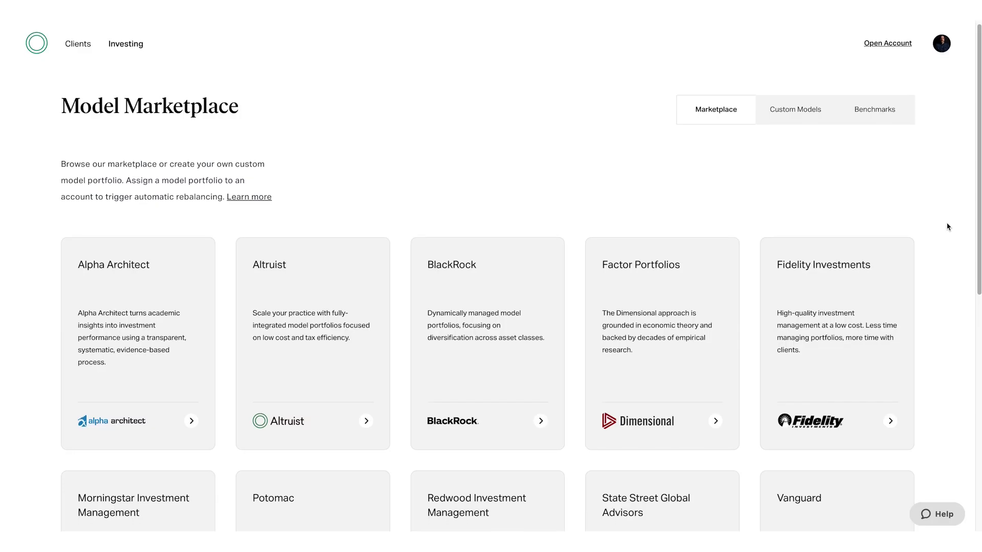
{"action": "scroll", "coordinate": [948, 227], "scroll_direction": "down", "scroll_amount": 2}
{"action": "scroll", "coordinate": [948, 228], "scroll_direction": "down", "scroll_amount": 2}
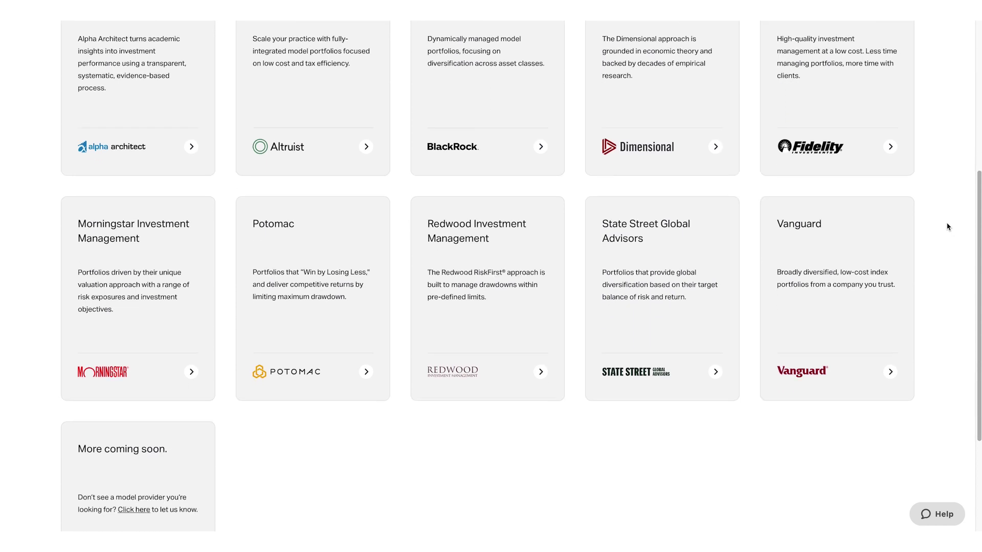
{"action": "scroll", "coordinate": [948, 227], "scroll_direction": "down", "scroll_amount": 3}
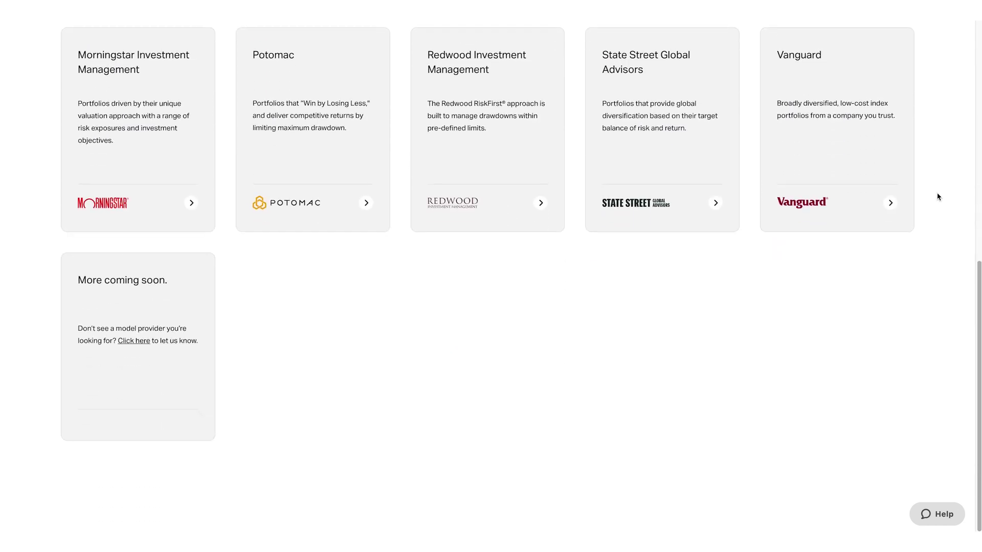
- Go to Vanguard's S&P Series and open the 60% Equity / 40% Fixed Income portfolio
{"action": "left_click", "coordinate": [859, 134]}
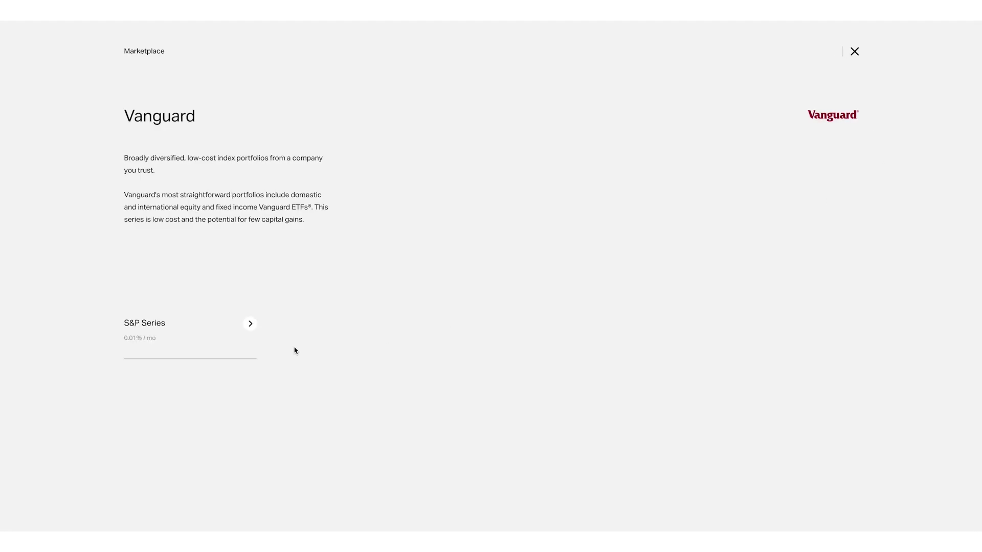
{"action": "left_click", "coordinate": [226, 325]}
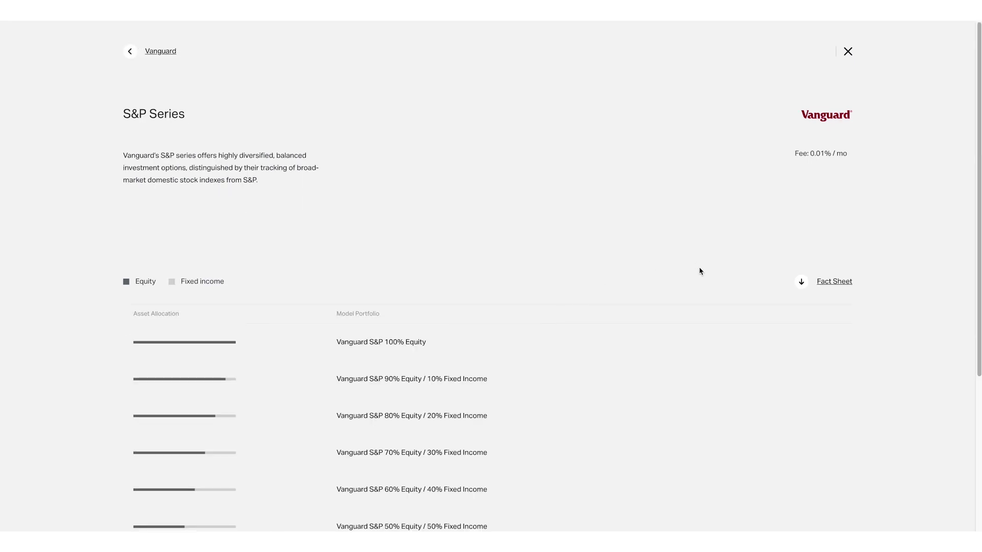
{"action": "scroll", "coordinate": [699, 271], "scroll_direction": "down", "scroll_amount": 4}
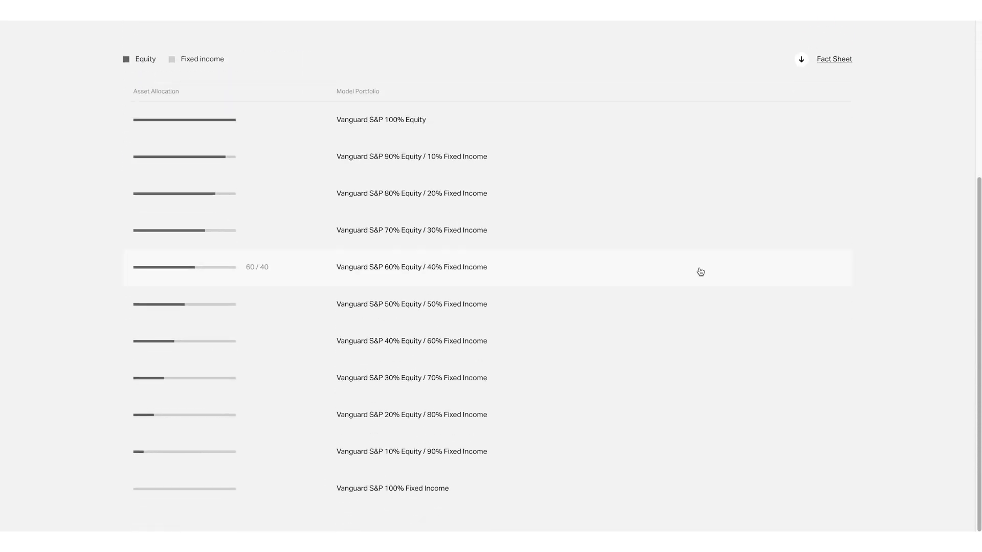
{"action": "left_click", "coordinate": [699, 271]}
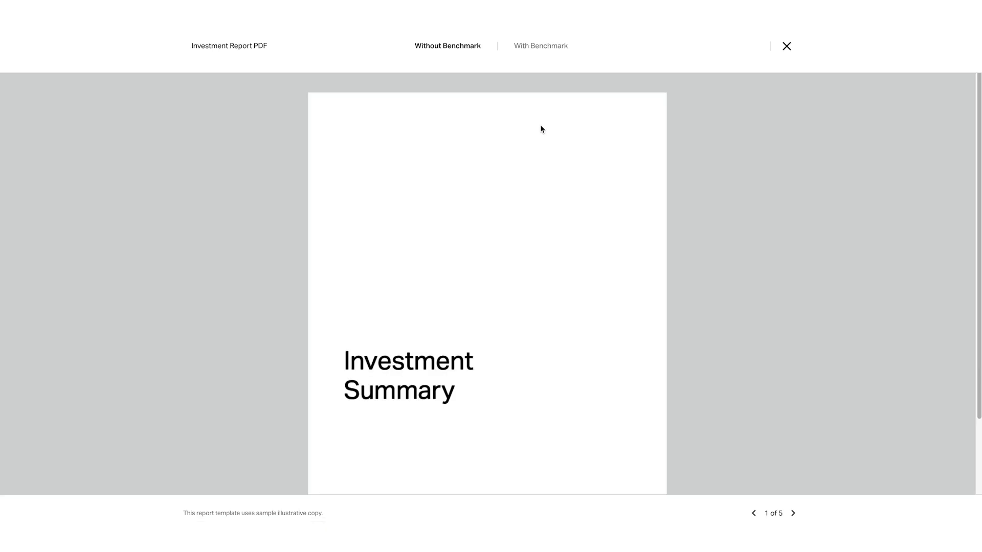
- Page to the end of the Investment Report preview, close it, and preview the Performance Summary Email
{"action": "left_click", "coordinate": [793, 514]}
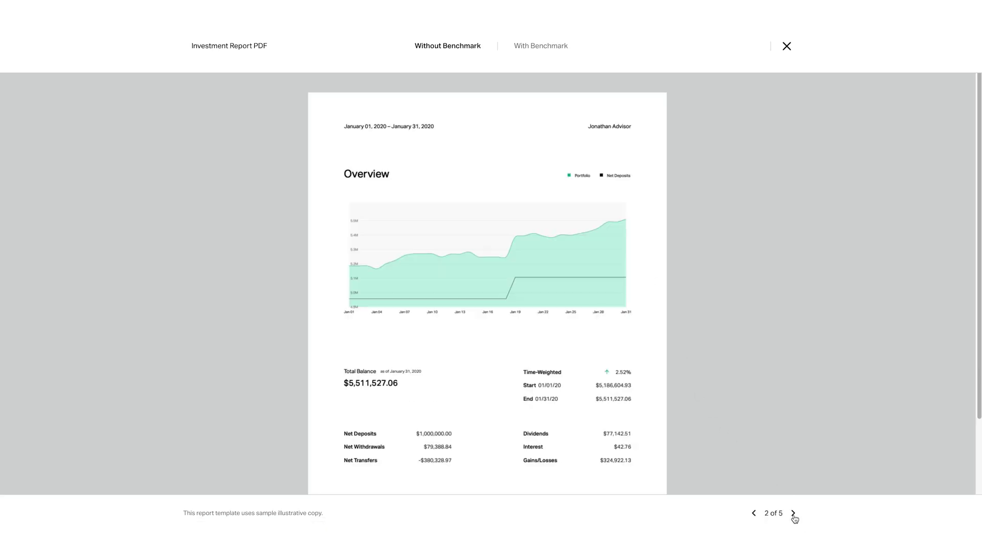
{"action": "left_click", "coordinate": [794, 515]}
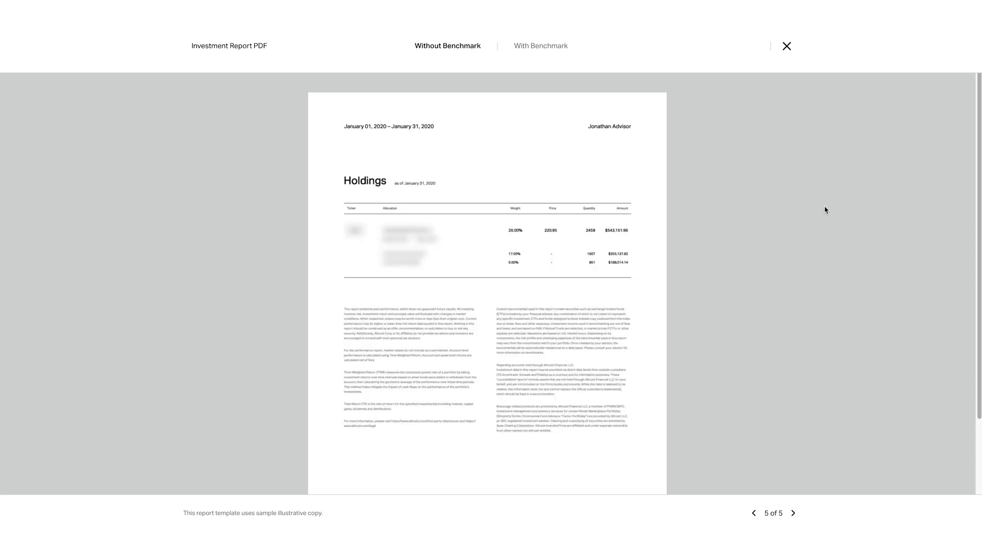
{"action": "left_click", "coordinate": [788, 49]}
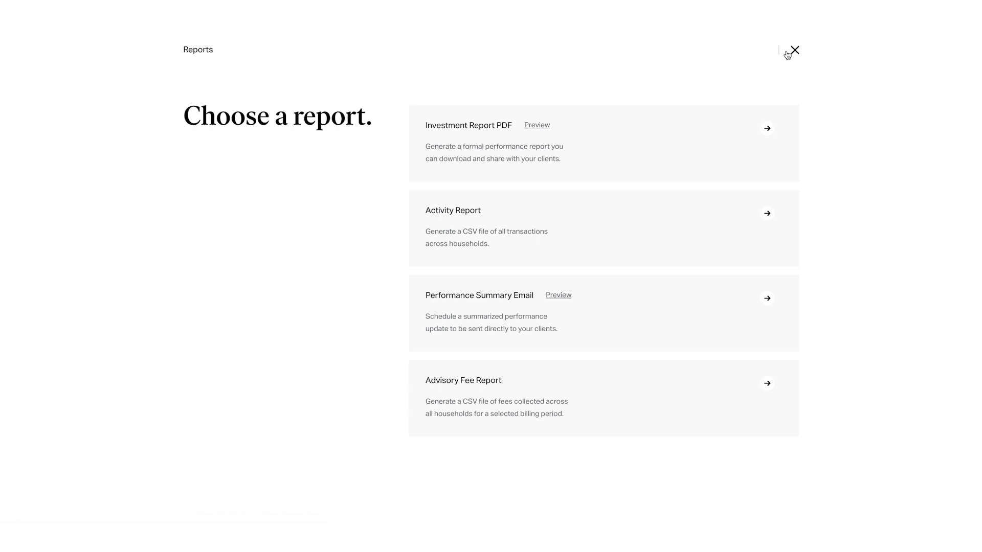
{"action": "left_click", "coordinate": [568, 300]}
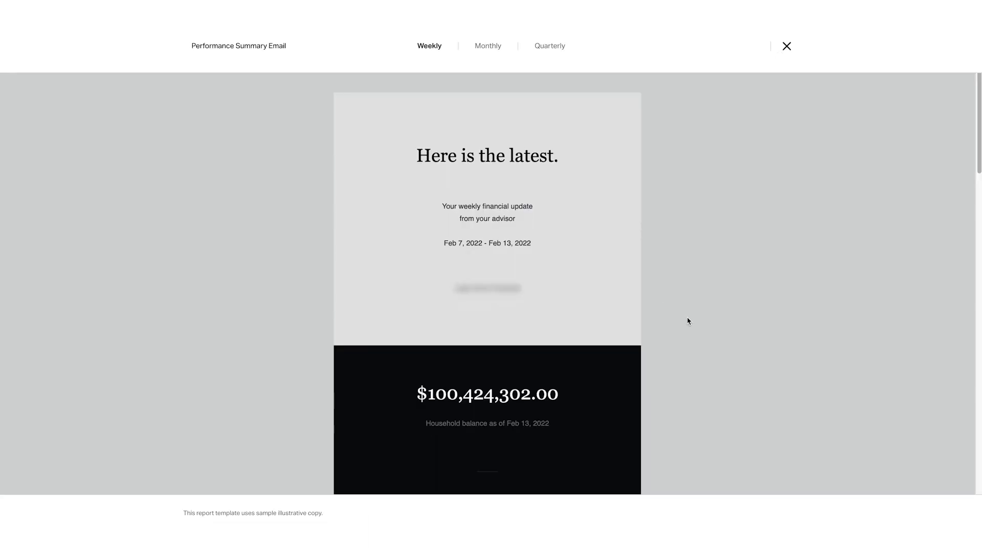
{"action": "scroll", "coordinate": [688, 320], "scroll_direction": "down", "scroll_amount": 5}
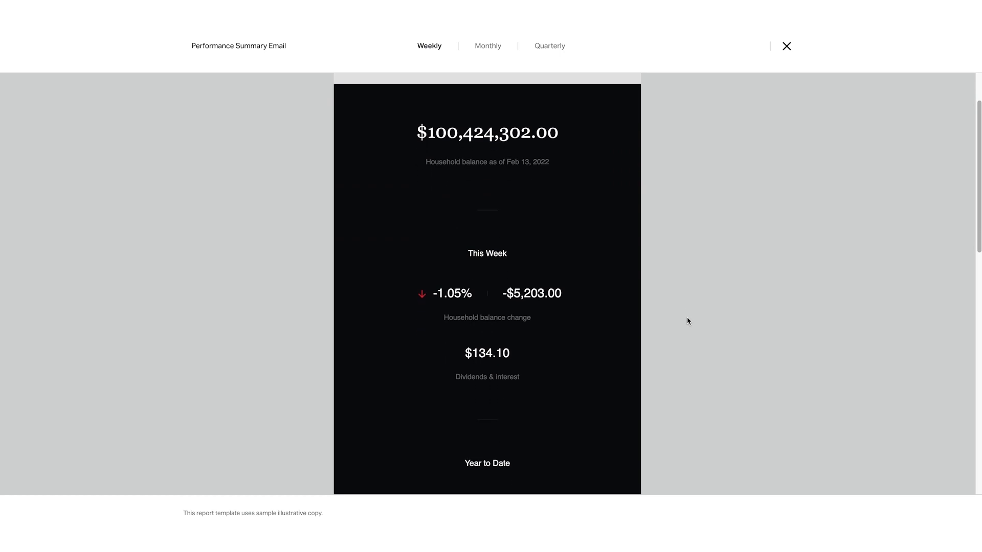
{"action": "scroll", "coordinate": [688, 321], "scroll_direction": "down", "scroll_amount": 5}
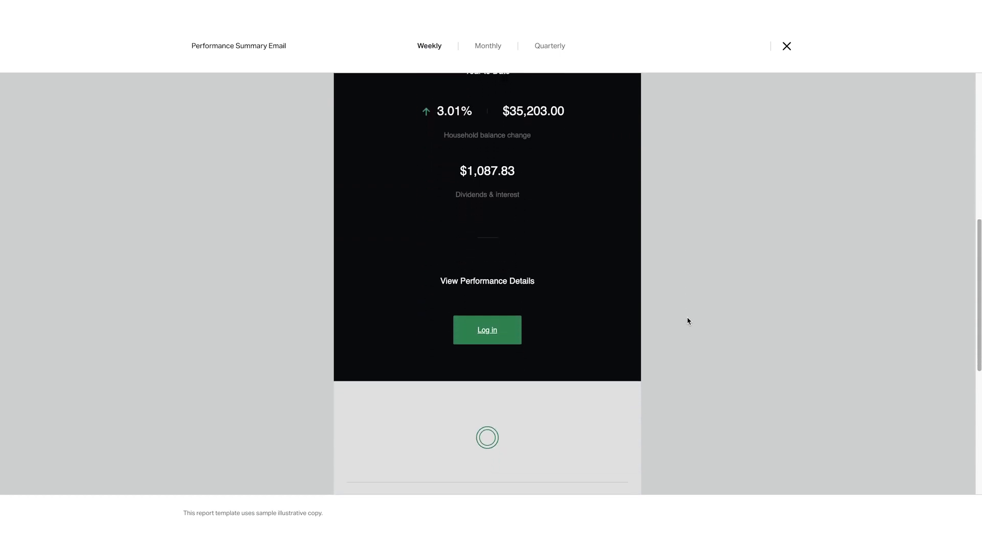
{"action": "scroll", "coordinate": [688, 321], "scroll_direction": "down", "scroll_amount": 4}
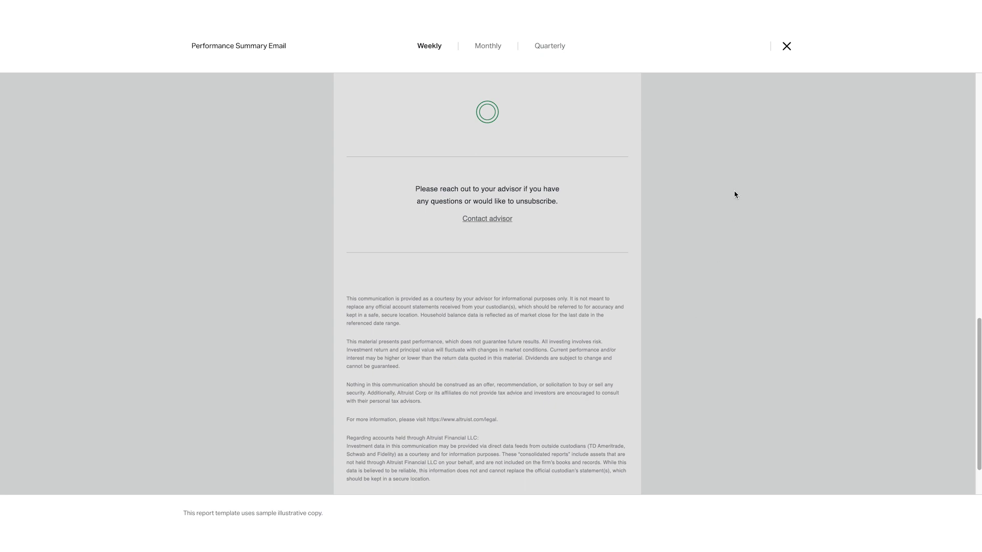
{"action": "left_click", "coordinate": [782, 49]}
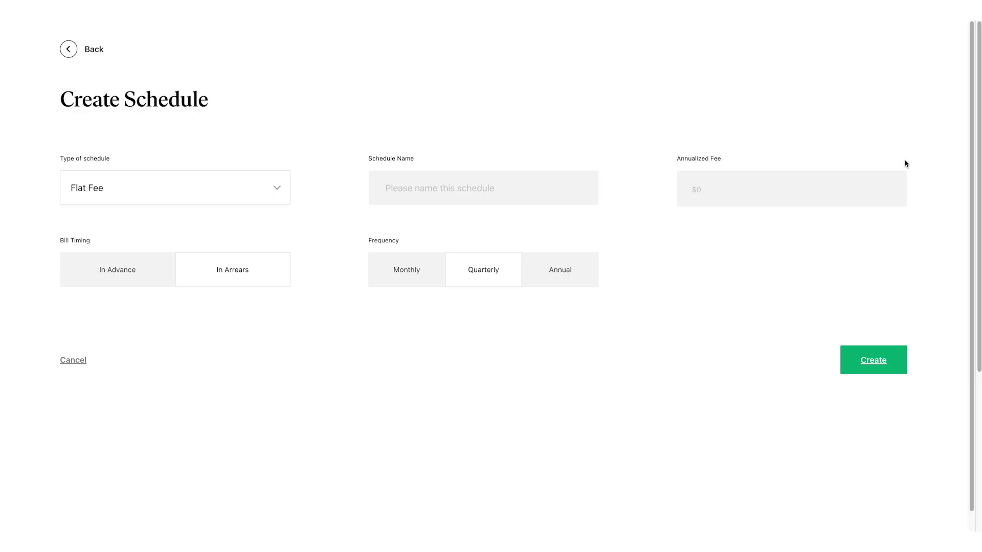
- Keep Flat Fee as the schedule type and create 'Brown Family Demo' at $1,000 annualized
{"action": "left_click", "coordinate": [240, 188]}
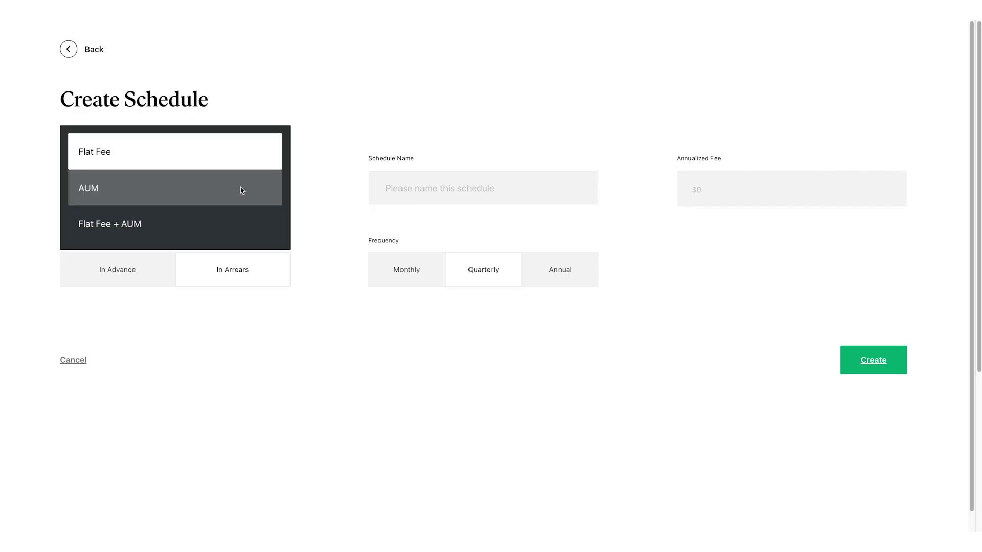
{"action": "left_click", "coordinate": [356, 185]}
{"action": "left_click", "coordinate": [696, 191]}
{"action": "type", "text": "$1,000"}
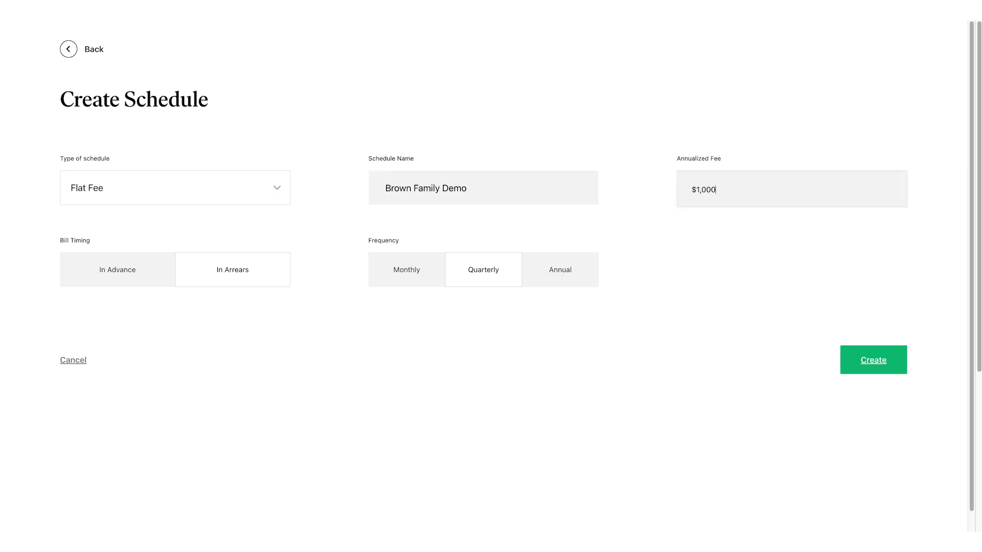
{"action": "left_click", "coordinate": [874, 365]}
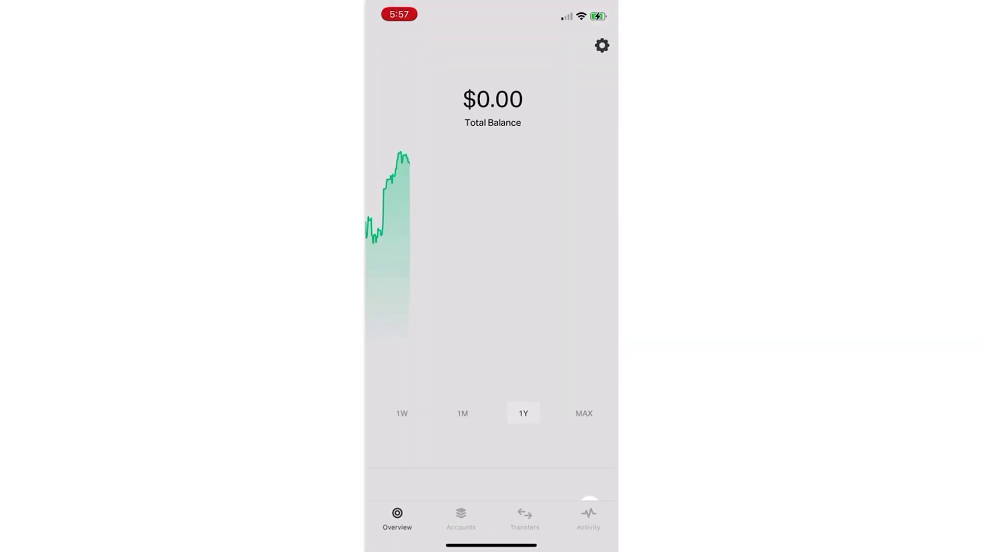
- Switch the balance chart to one month, then approve Retirement Wealth's full ACAT transfer request
{"action": "left_click", "coordinate": [460, 413]}
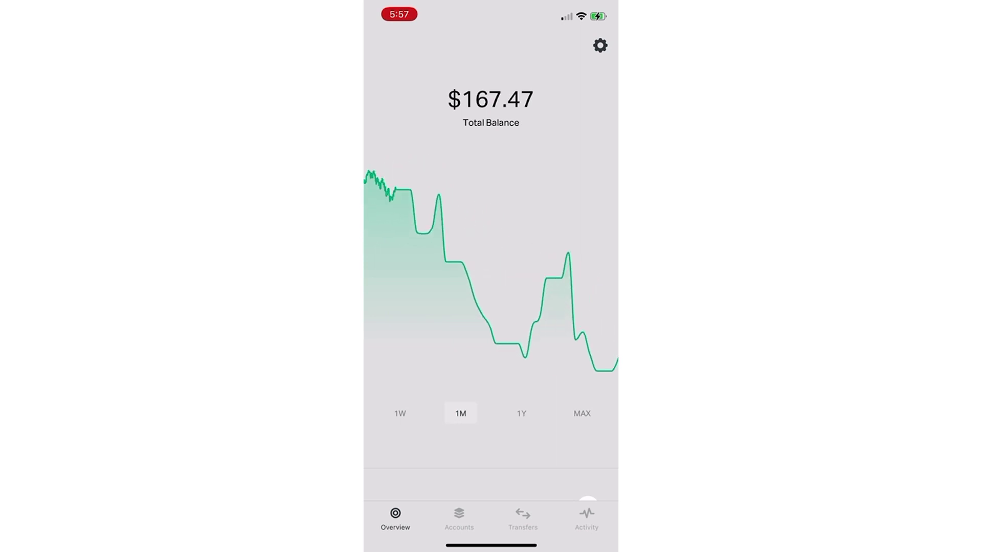
{"action": "scroll", "coordinate": [491, 308], "scroll_direction": "down", "scroll_amount": 10}
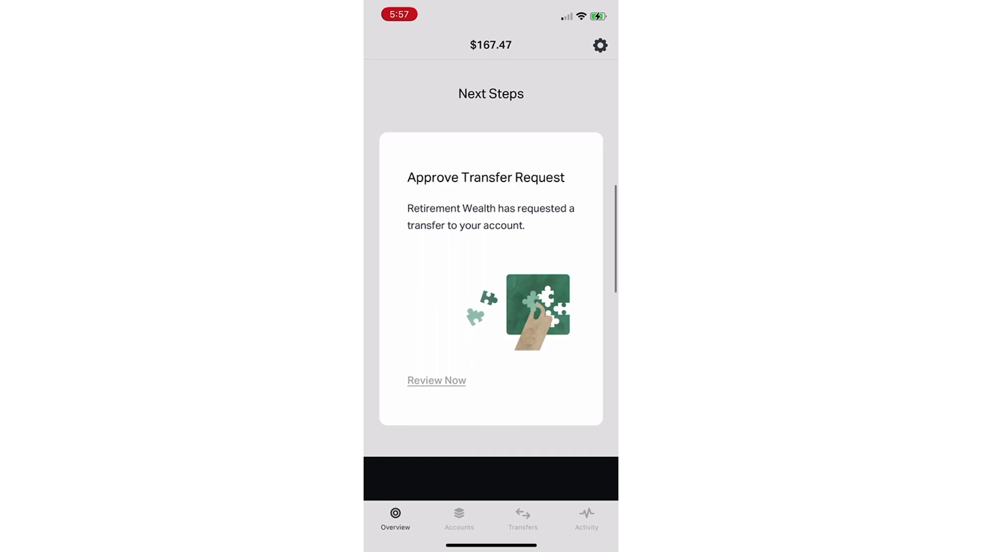
{"action": "left_click", "coordinate": [436, 423]}
{"action": "left_click", "coordinate": [488, 184]}
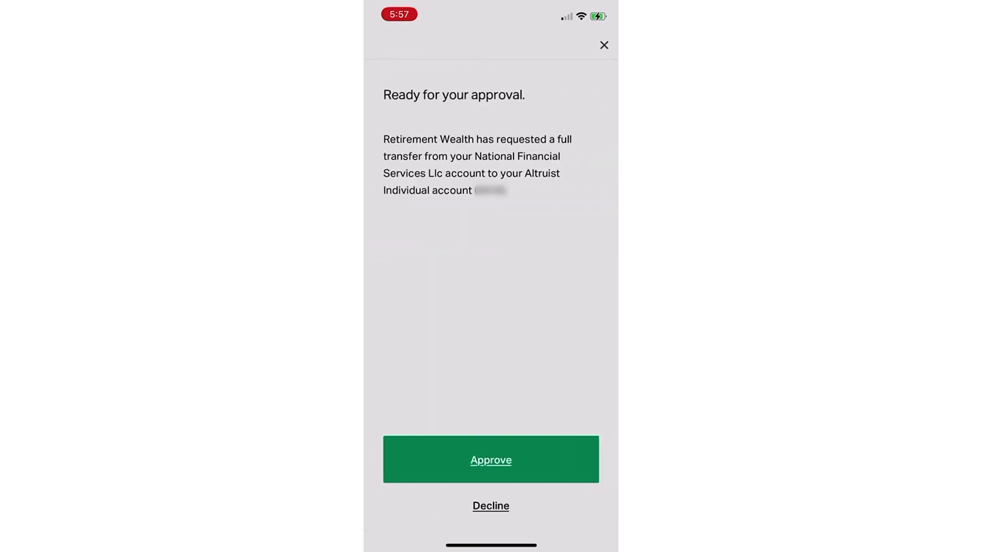
{"action": "left_click", "coordinate": [604, 44]}
{"action": "scroll", "coordinate": [491, 308], "scroll_direction": "down", "scroll_amount": 5}
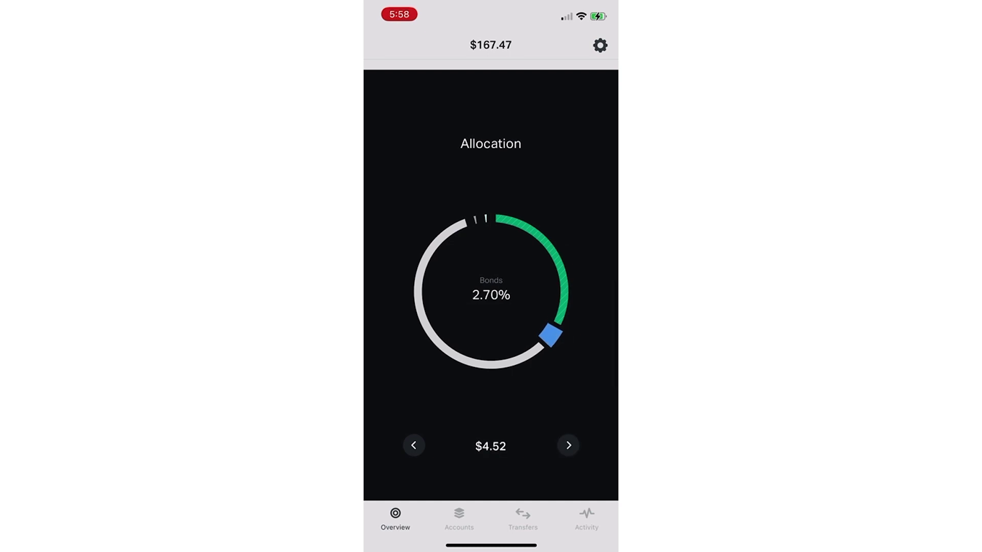